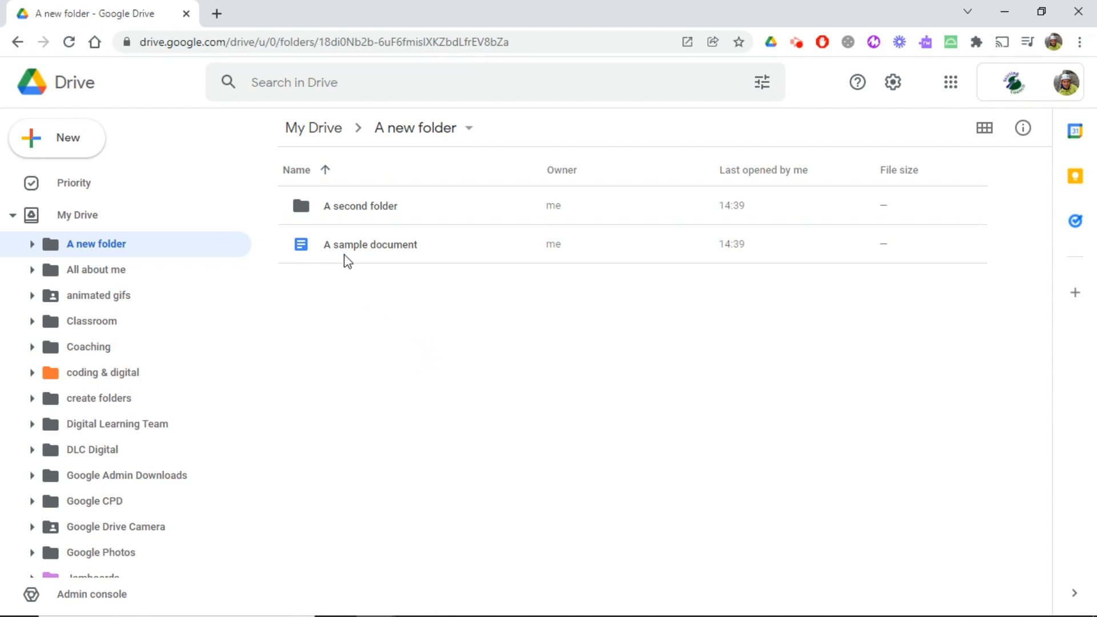
Step: Add a shortcut to "A sample document" in "A second folder", inside "A new folder" in My Drive
click(372, 247)
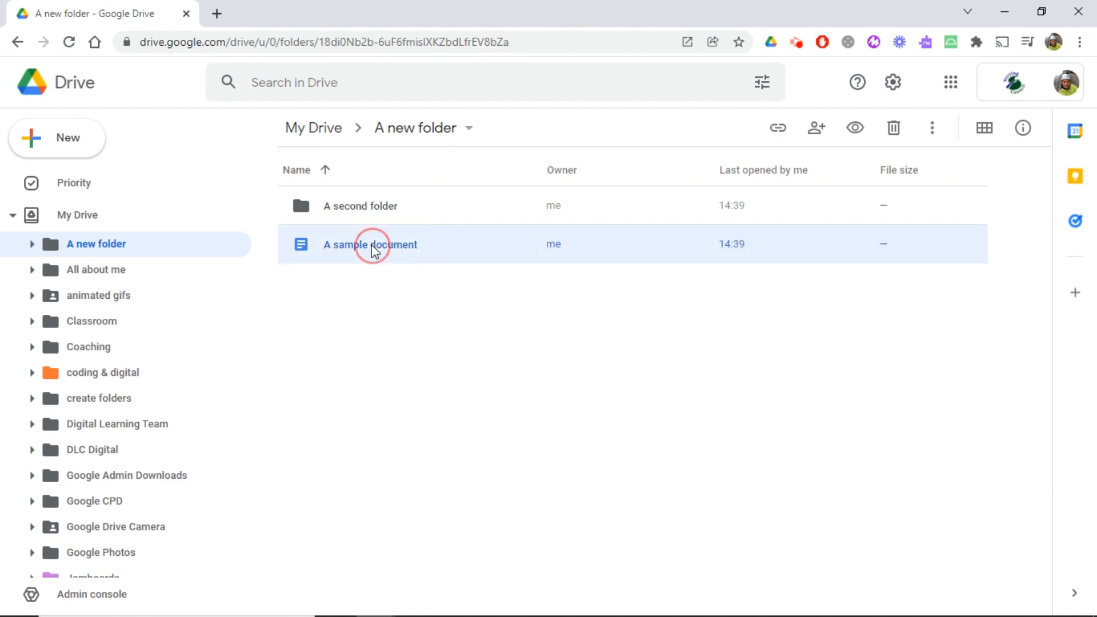
right_click(371, 245)
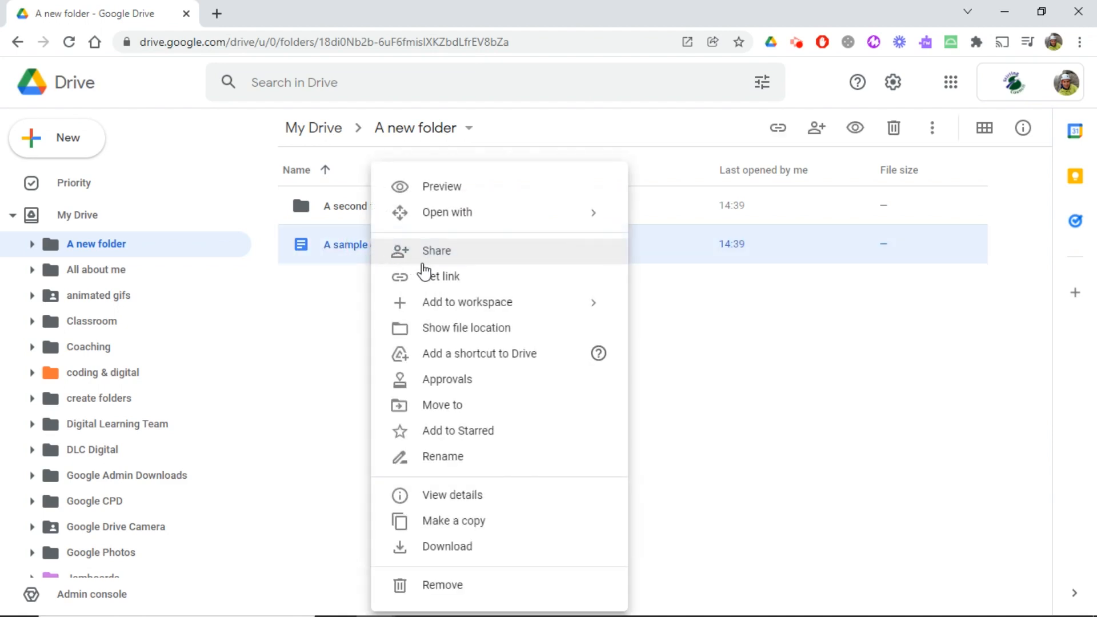
click(505, 354)
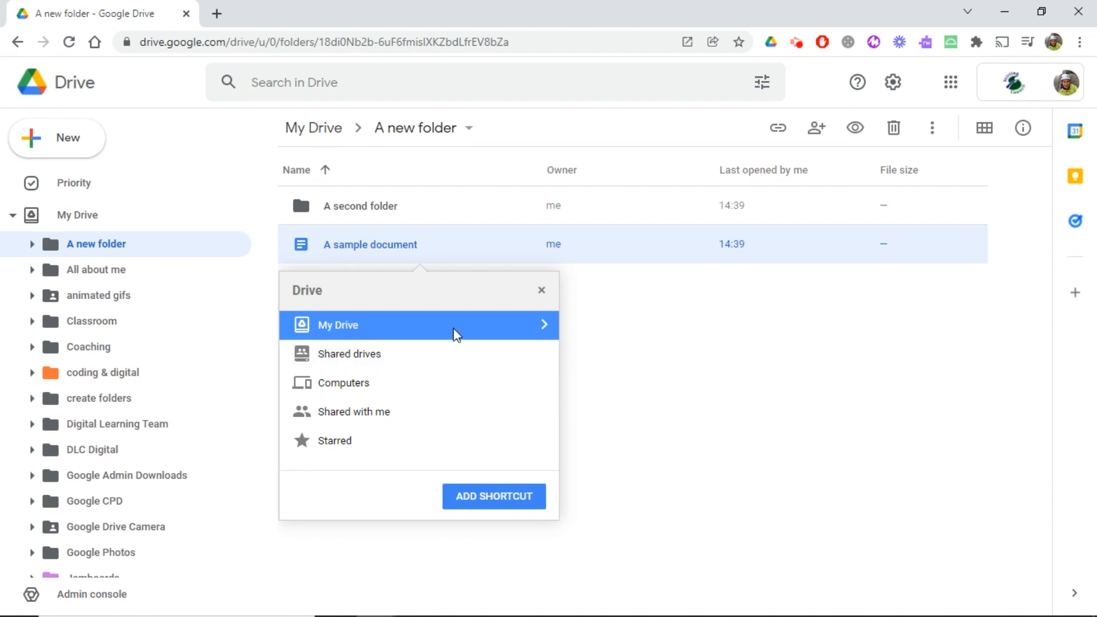
click(550, 327)
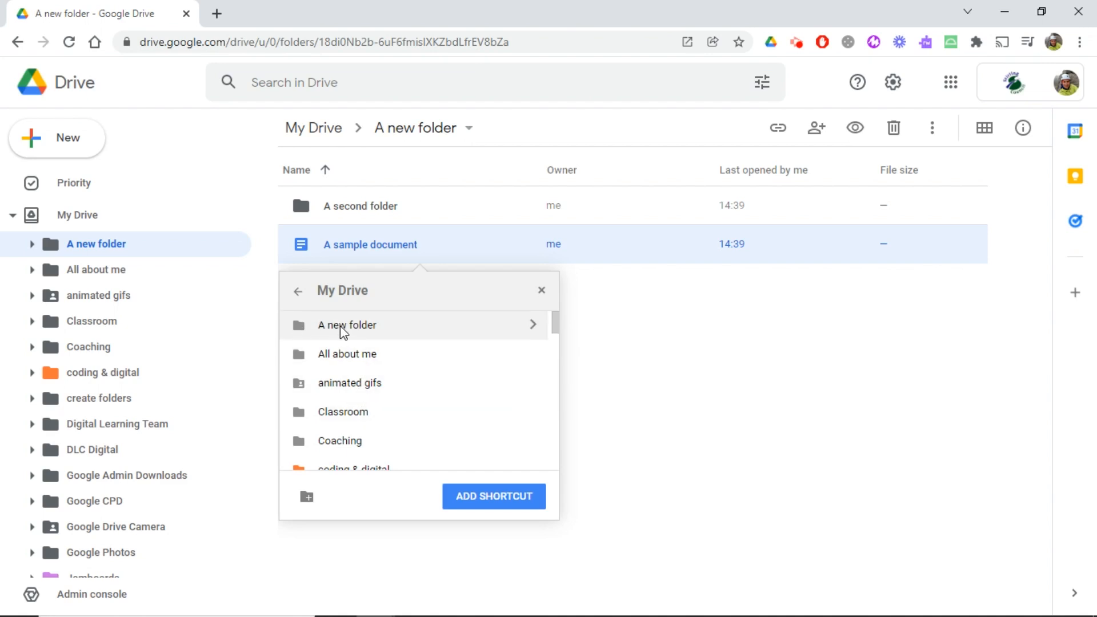
double_click(372, 327)
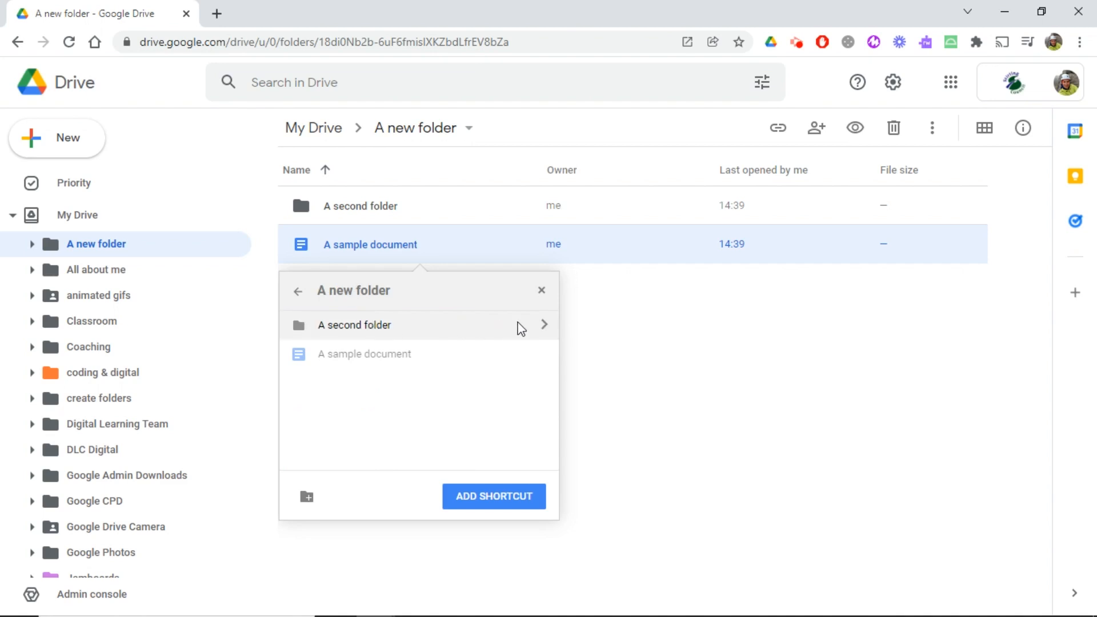
double_click(472, 326)
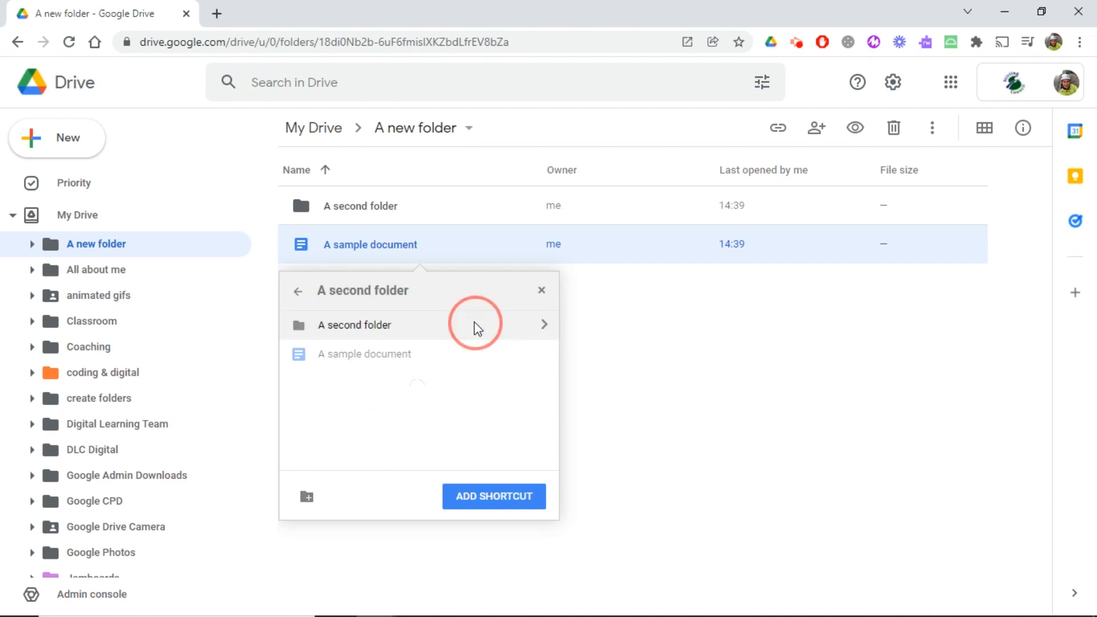
click(472, 500)
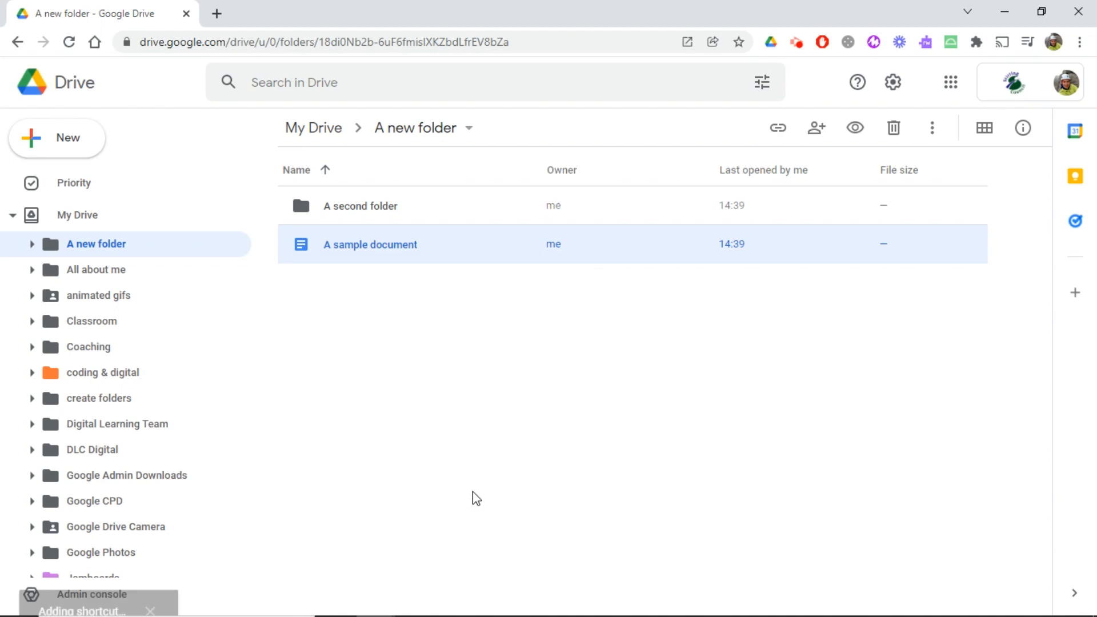
Step: Open "A second folder" and show the original file location of the "A sample document" shortcut
double_click(360, 204)
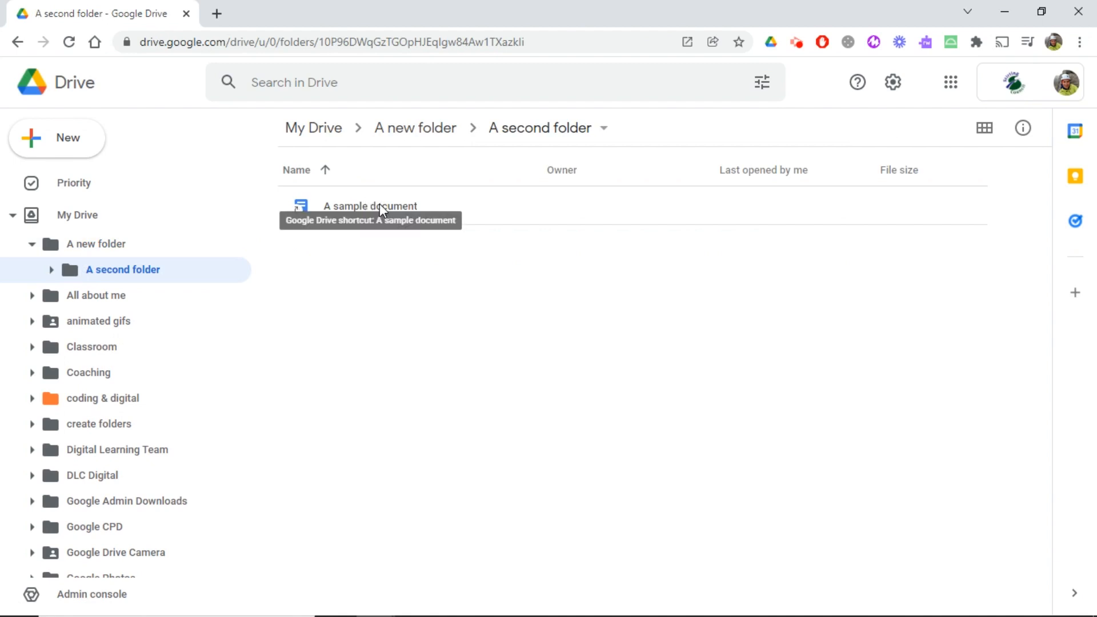
click(366, 211)
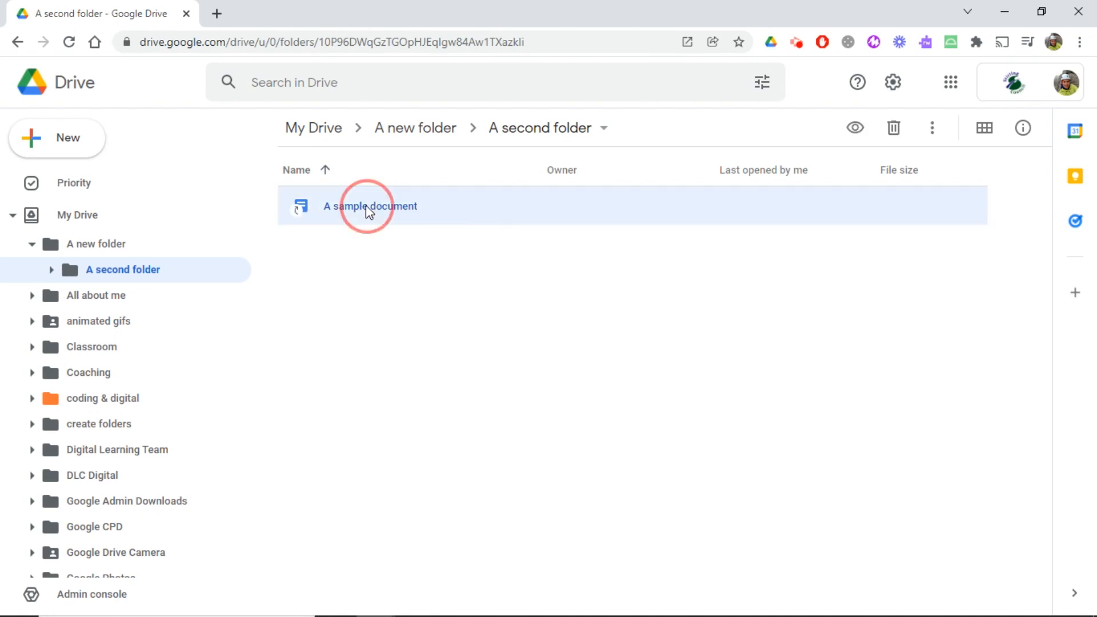
right_click(366, 208)
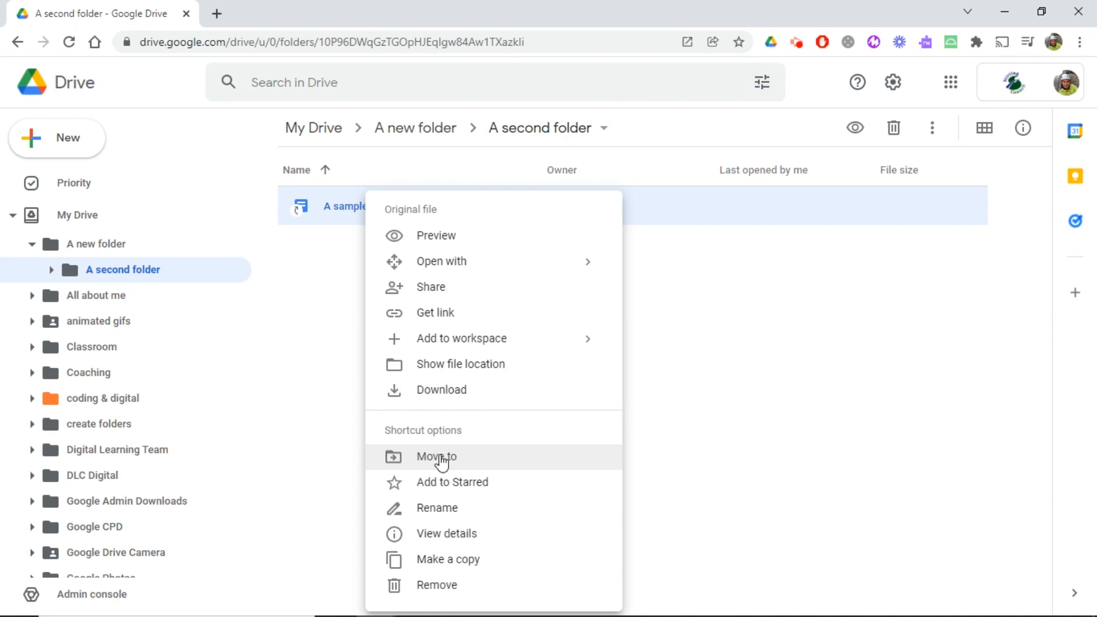
click(484, 368)
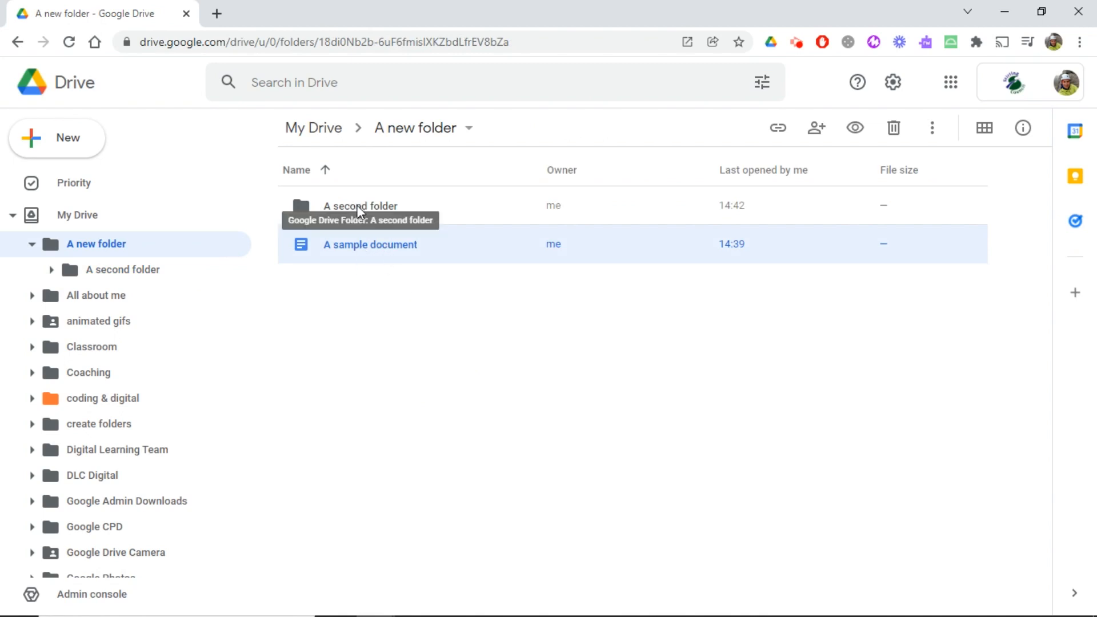
Step: Add a shortcut to "A sample document" in "A new folder" on the Digital Learning Team shared drive, sharing it with its members as Viewer
right_click(352, 242)
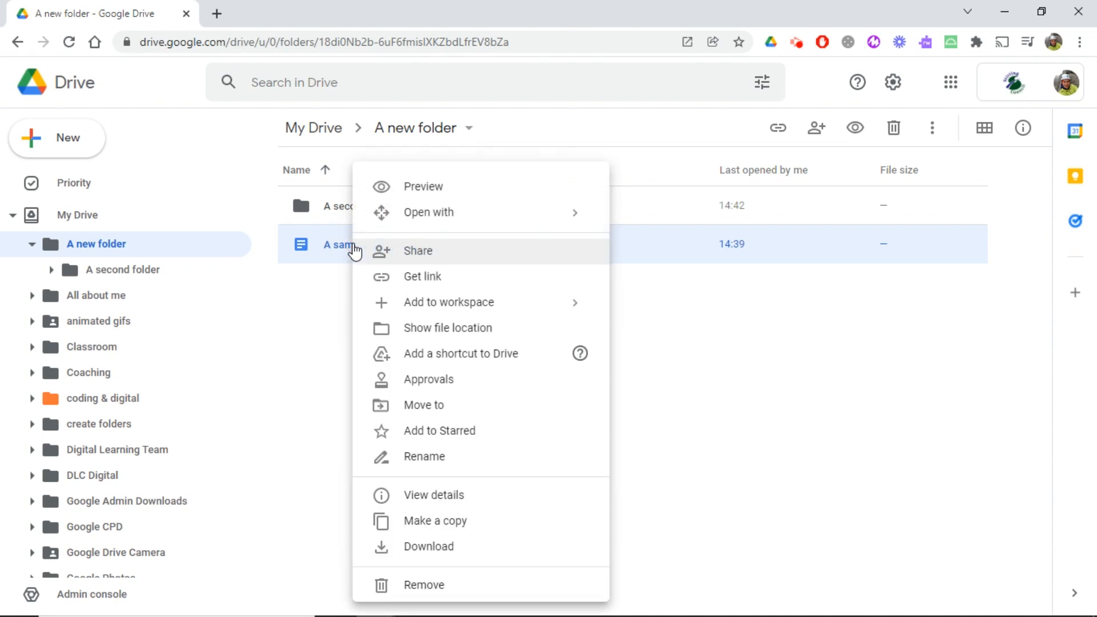
click(425, 355)
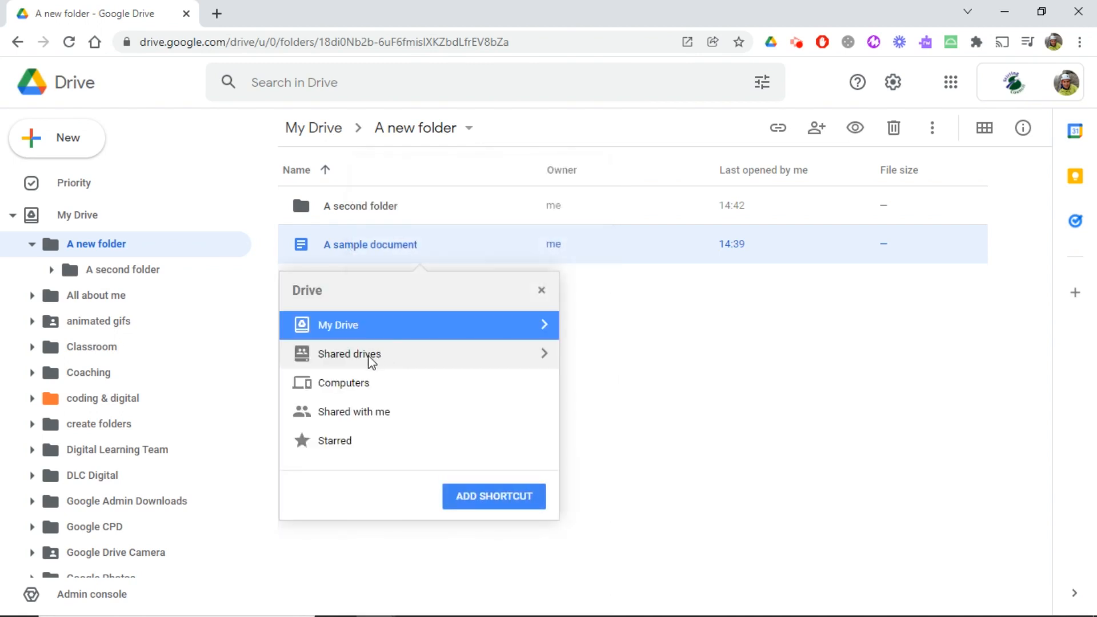
click(545, 355)
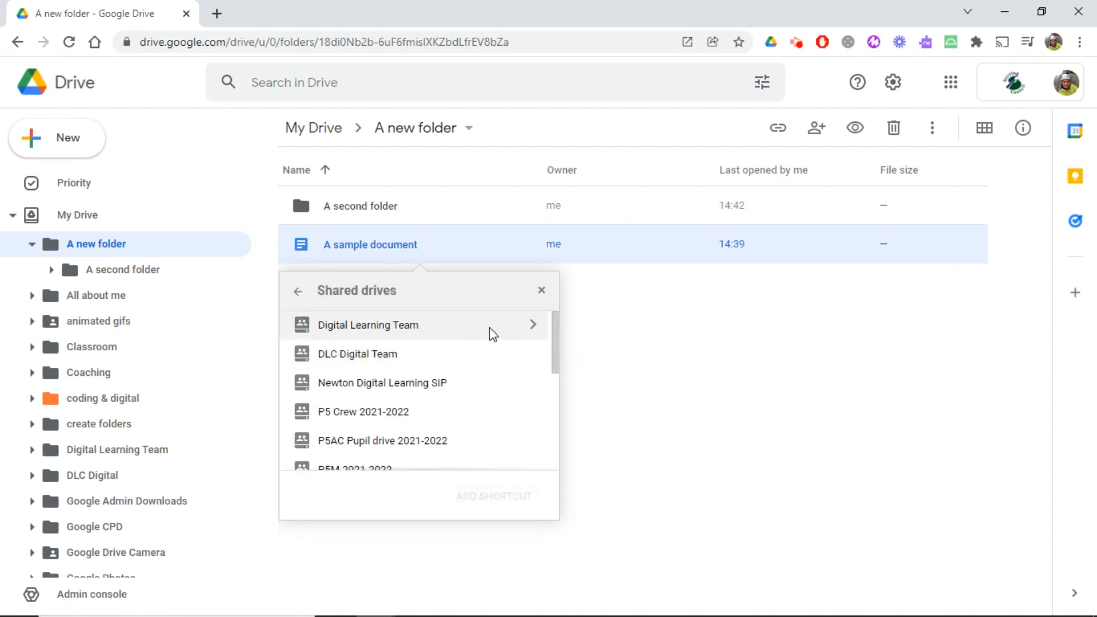
click(533, 324)
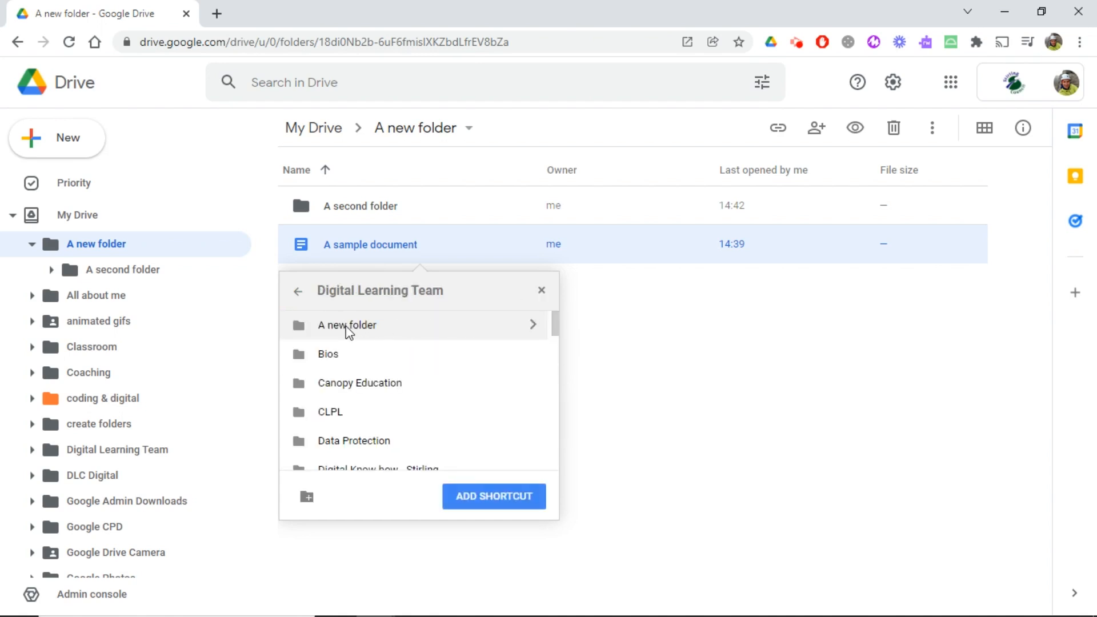
click(350, 327)
click(466, 496)
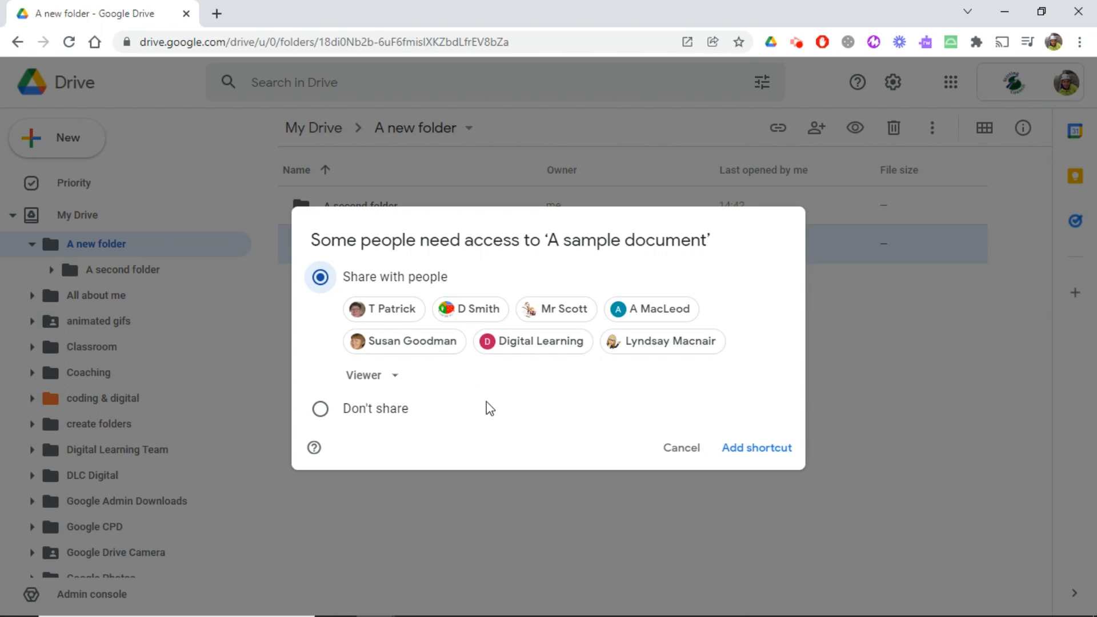
click(395, 378)
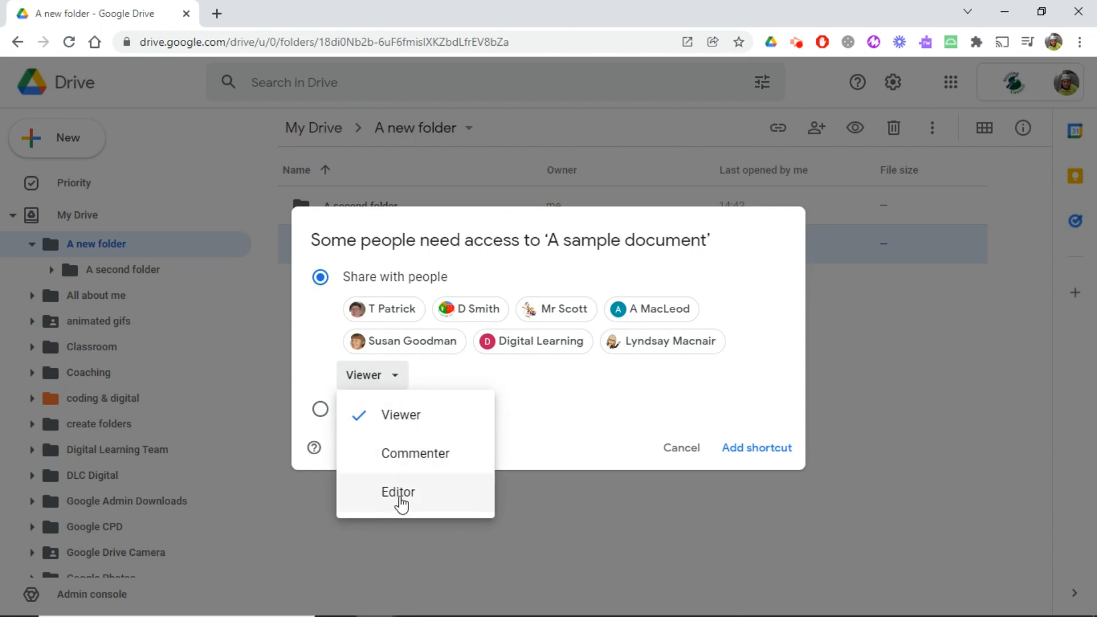
click(545, 393)
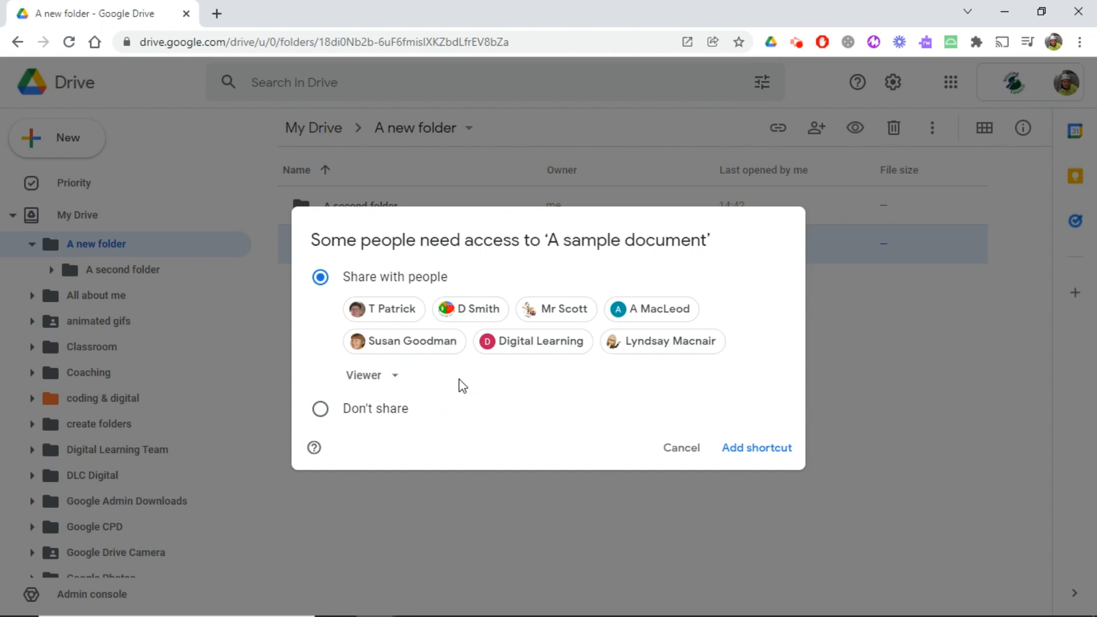
click(765, 452)
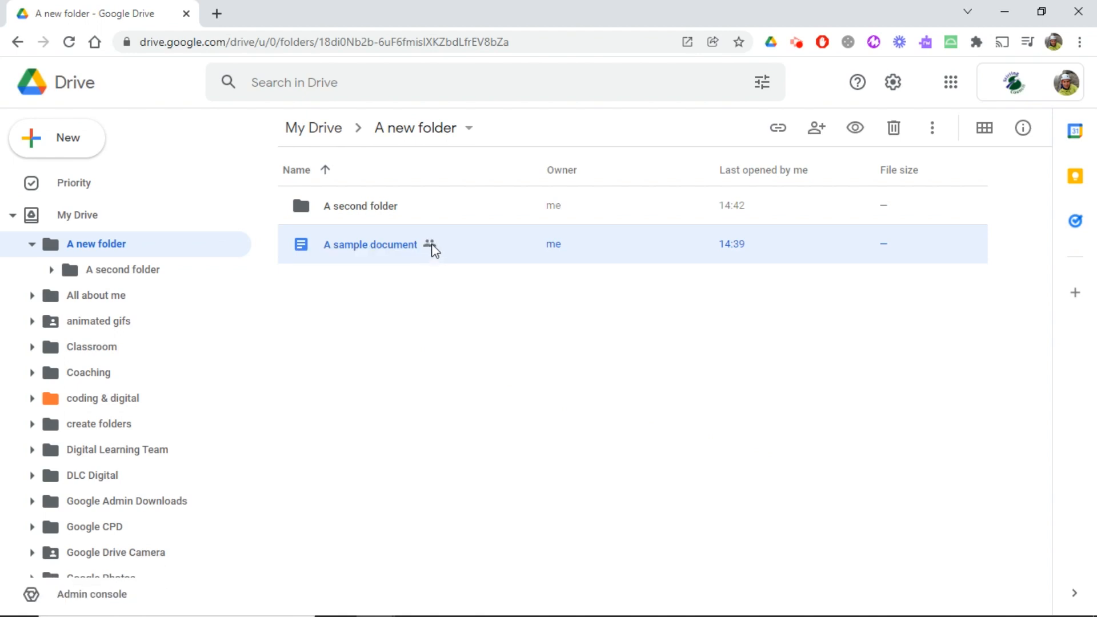
Step: Review who has access to "A sample document" in its sharing settings, then close them
right_click(373, 247)
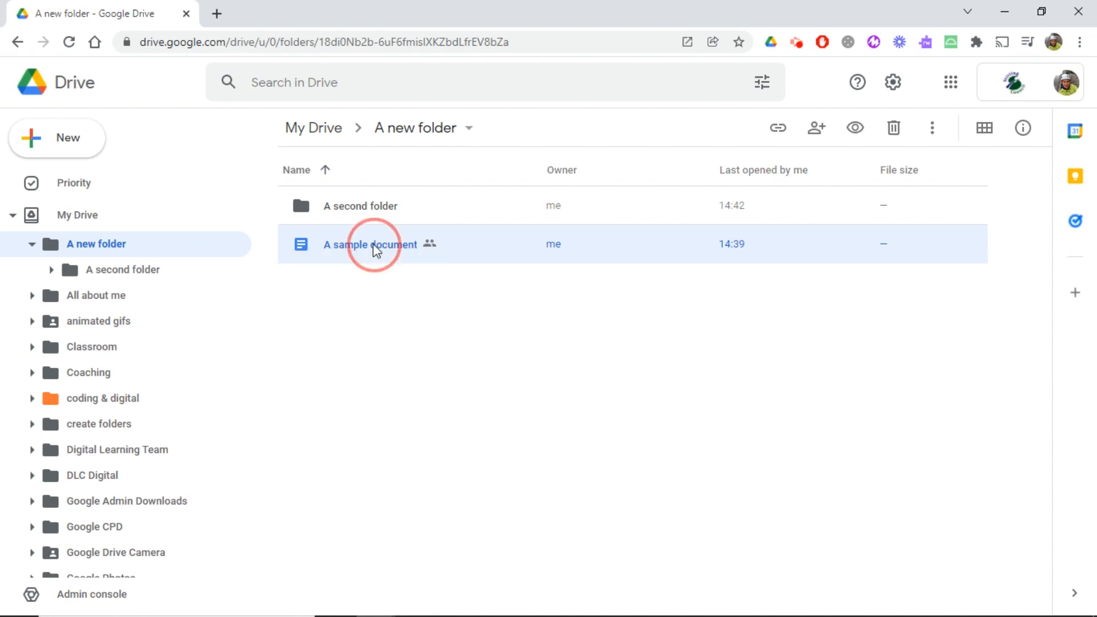
click(455, 252)
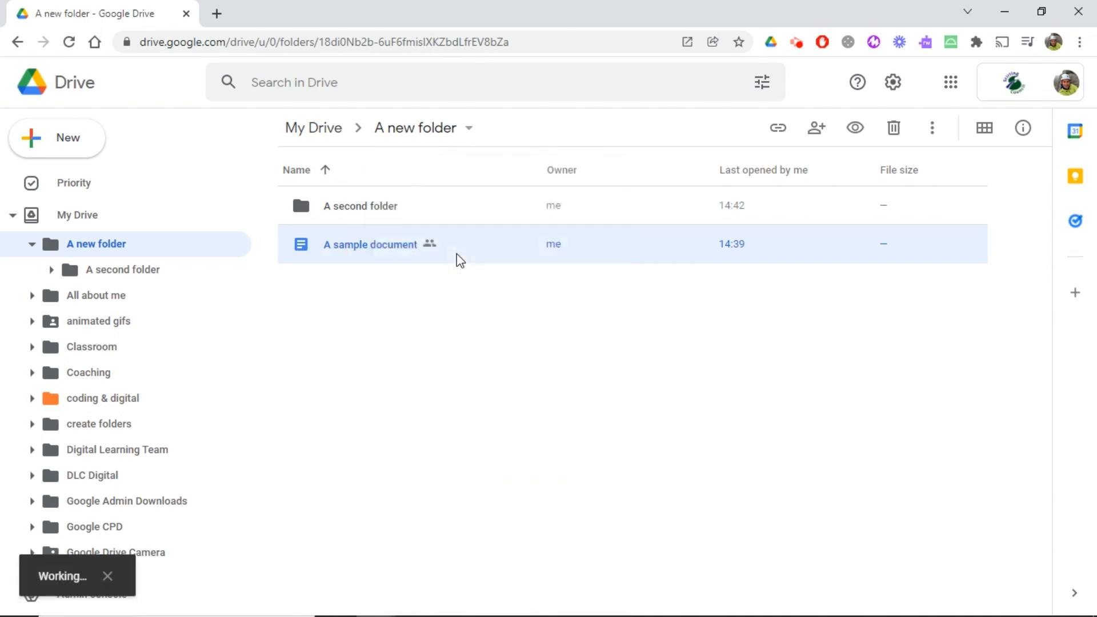
scroll(580, 309, down, 3)
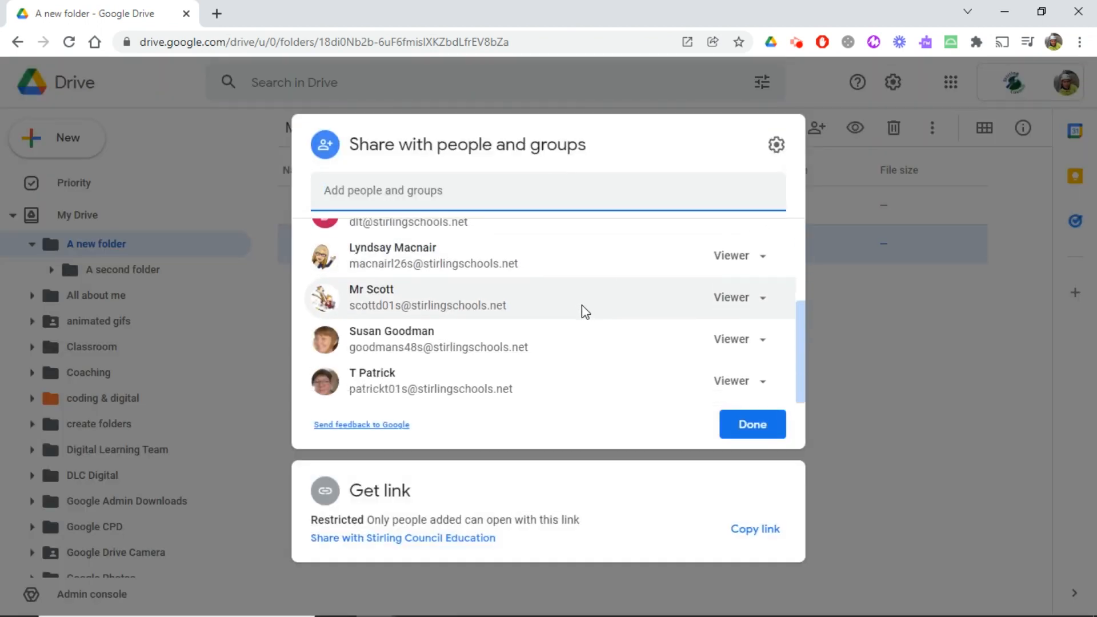
scroll(583, 311, up, 2)
scroll(586, 313, up, 1)
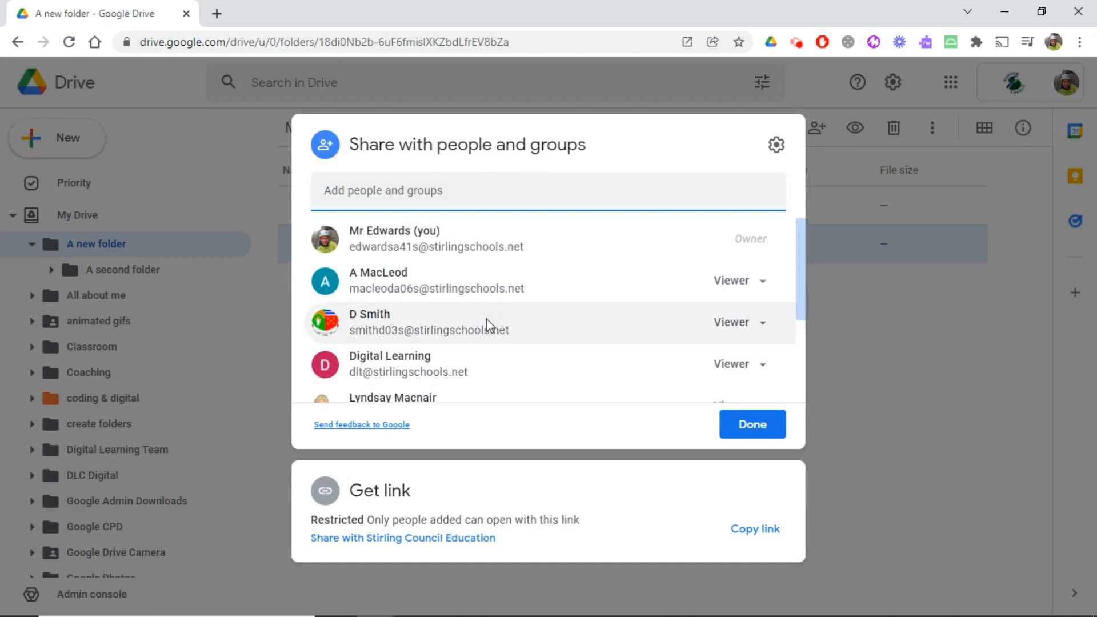
click(751, 423)
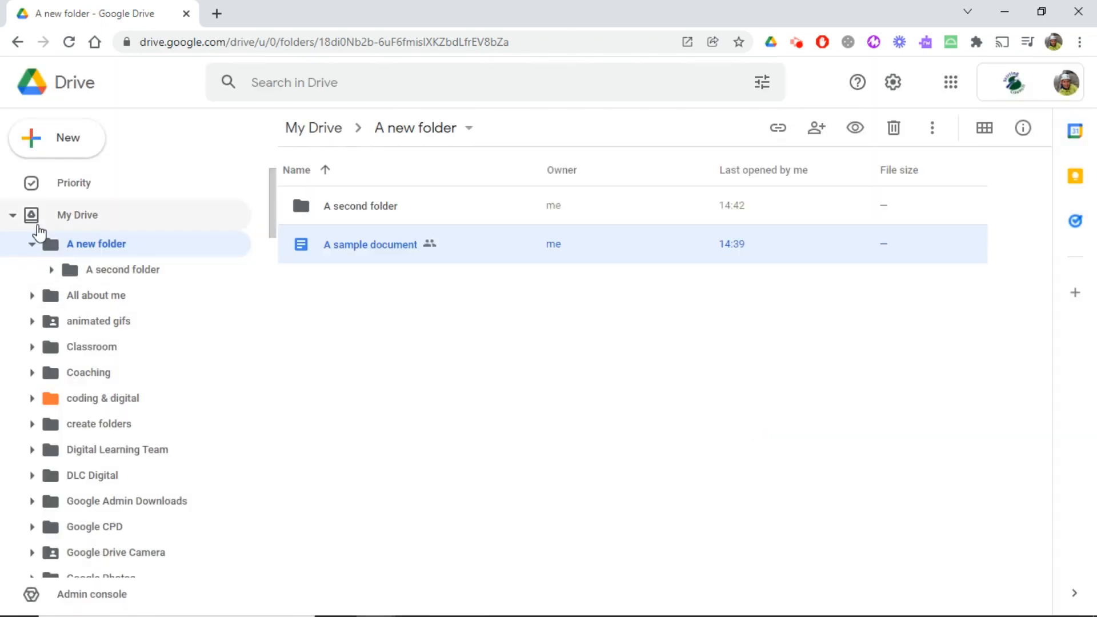
Step: Open "A new folder" on the Digital Learning Team shared drive and show the original file location of the "A sample document" shortcut
click(20, 220)
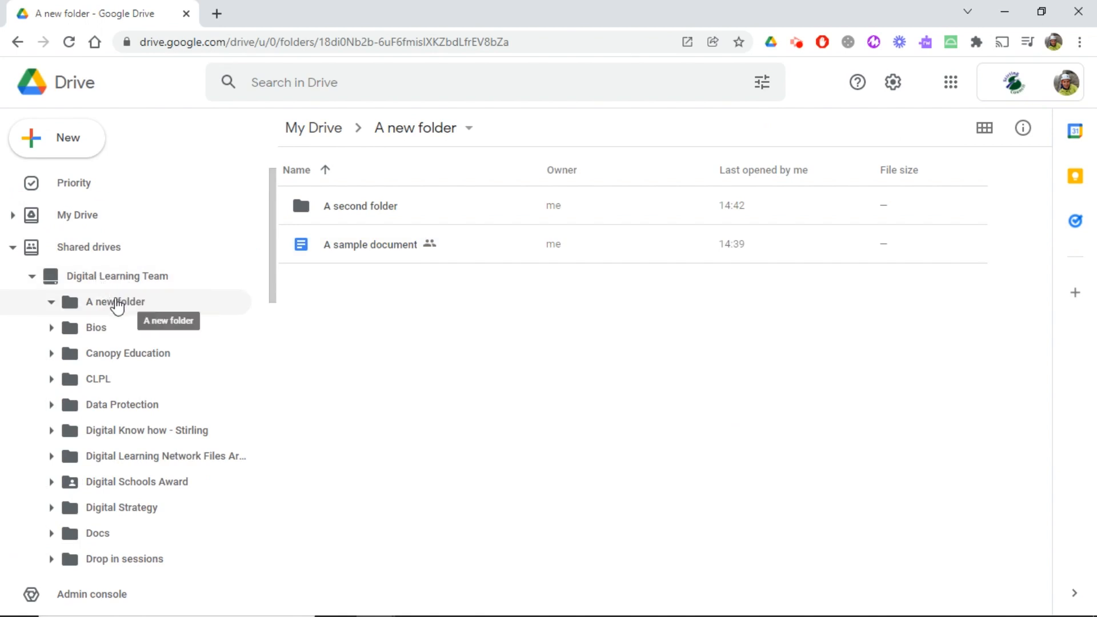
click(117, 304)
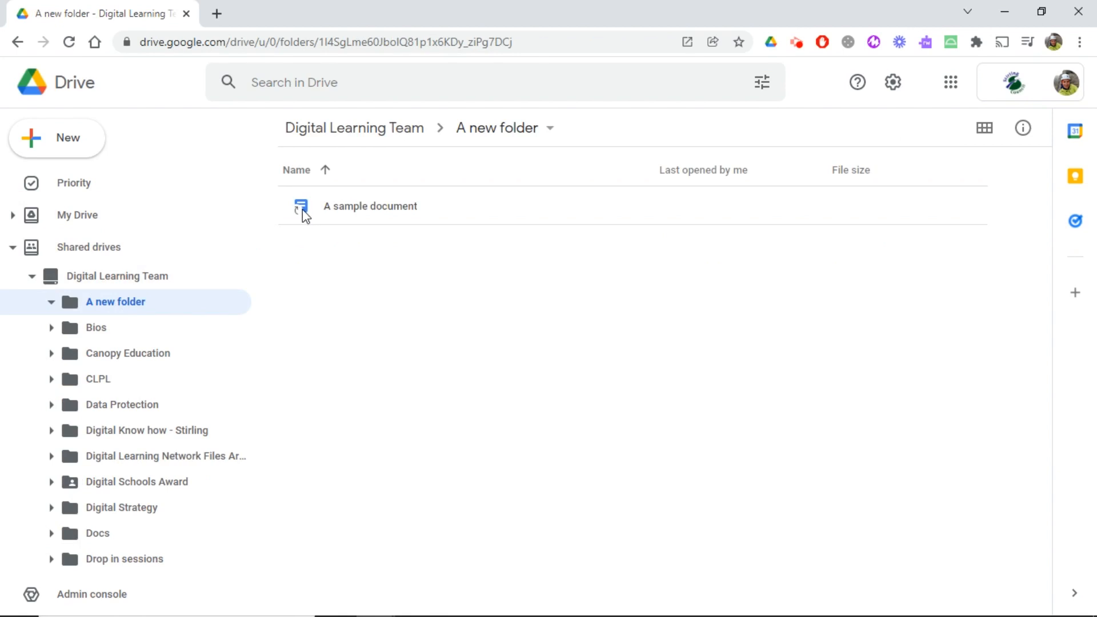
click(346, 209)
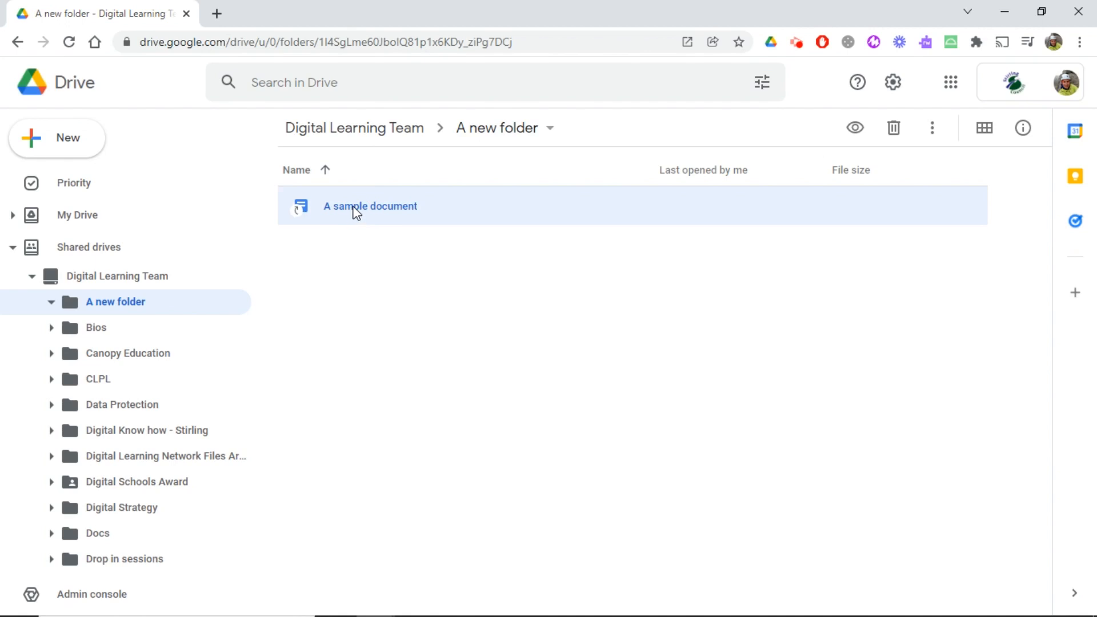
right_click(355, 212)
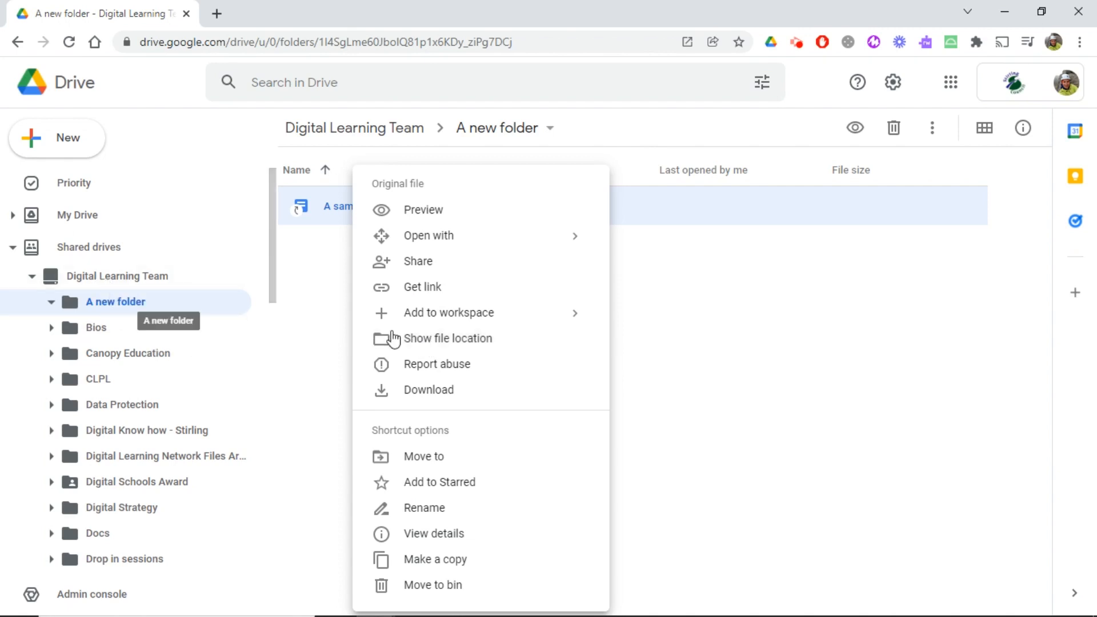
click(476, 345)
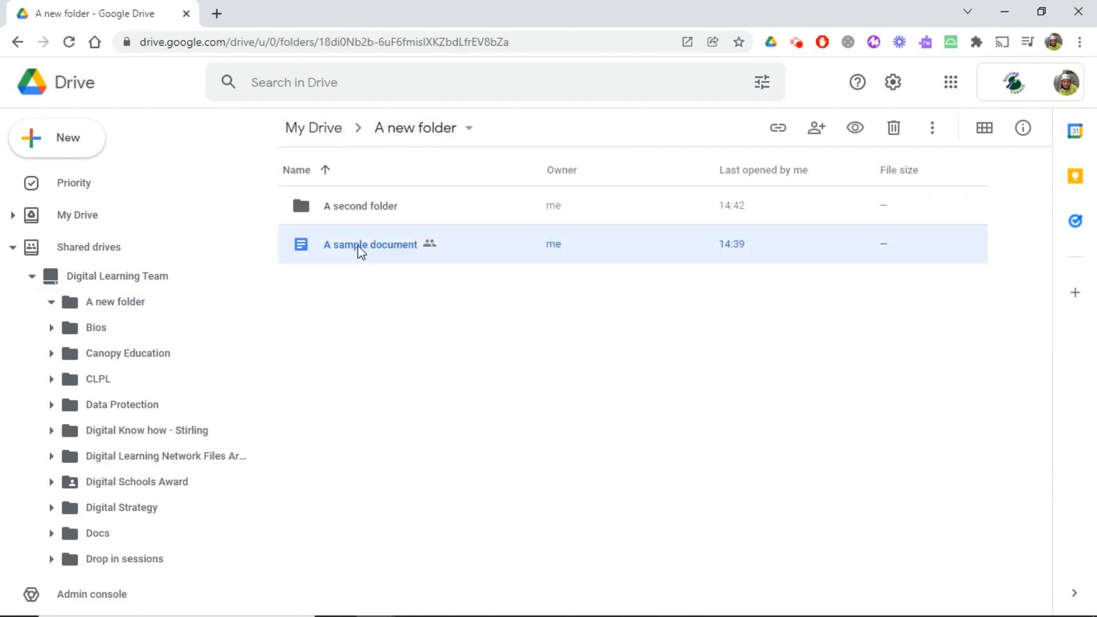
click(370, 329)
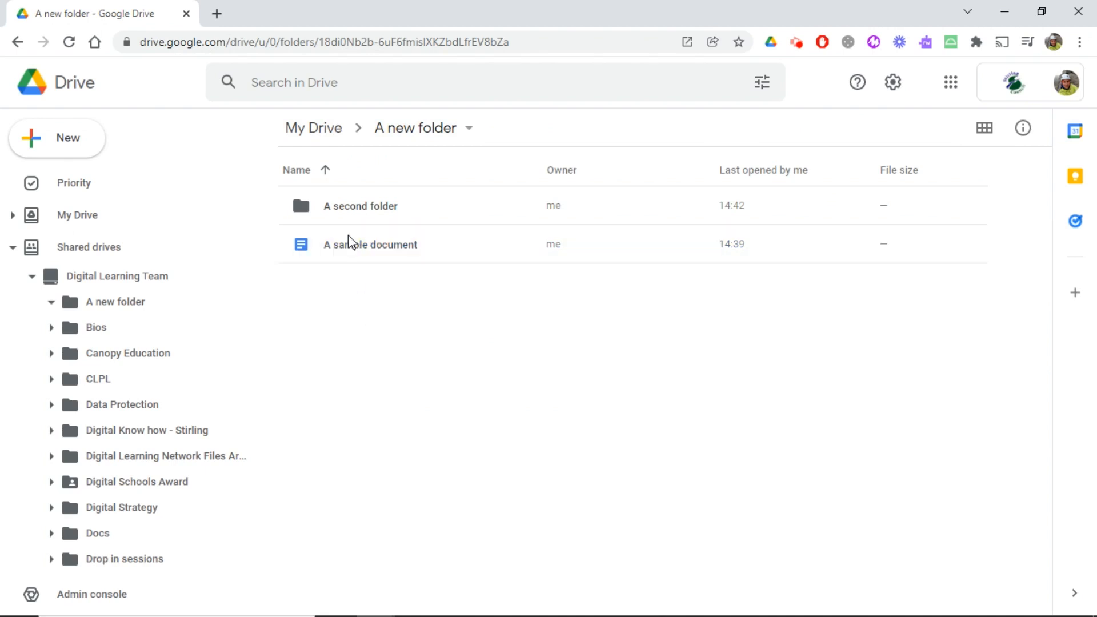
Step: Add a shortcut to "A second folder" in "A new folder" on the Digital Learning Team shared drive, sharing it with its members as Viewer
right_click(383, 206)
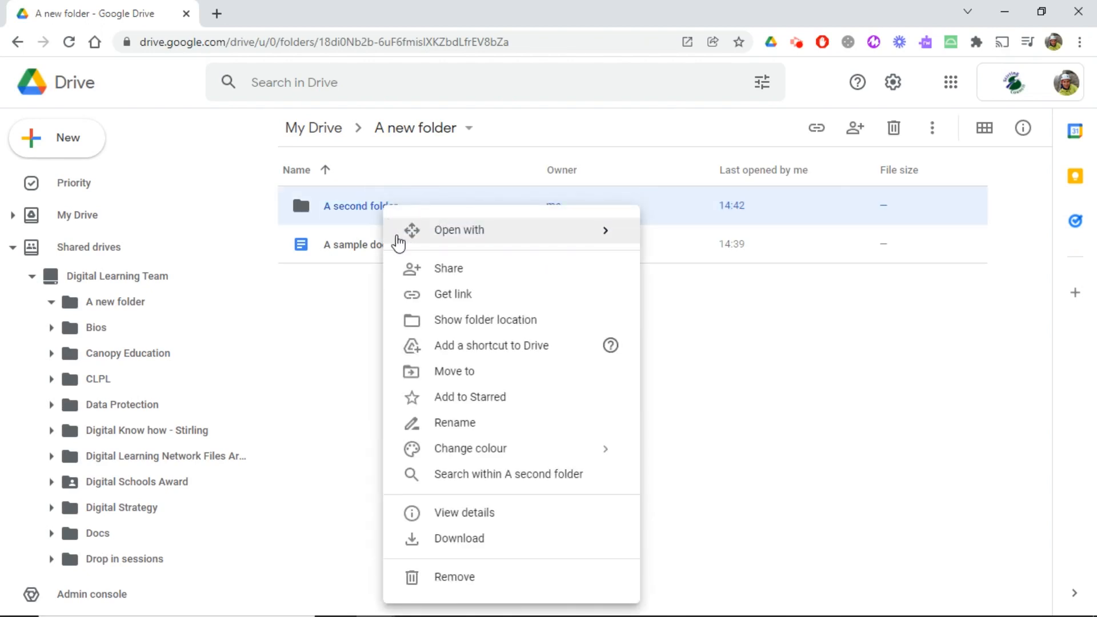
click(479, 349)
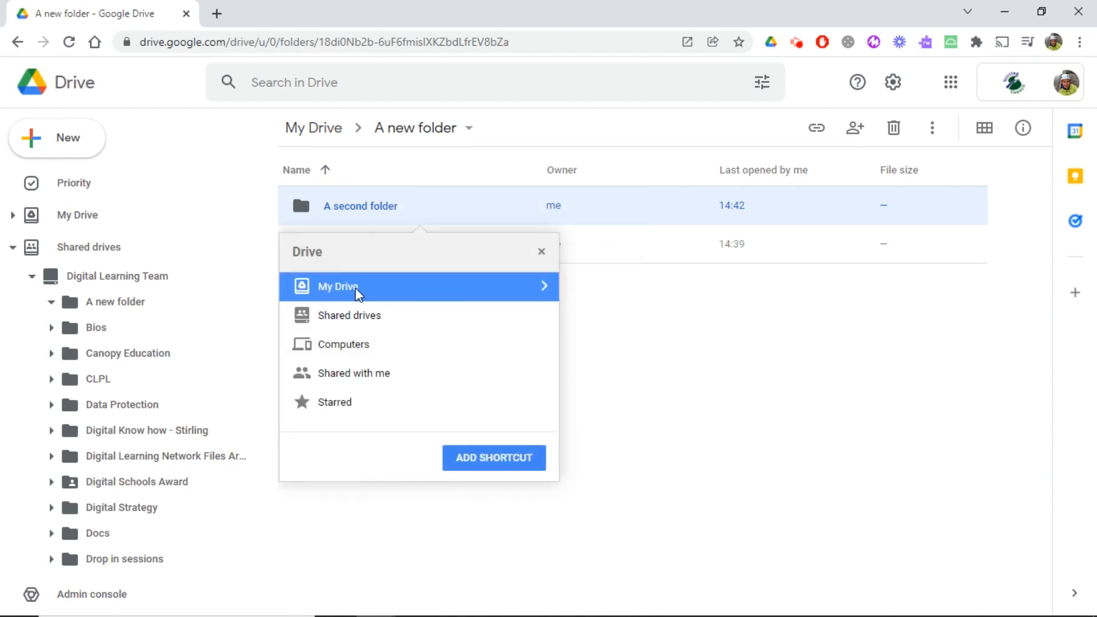
click(544, 315)
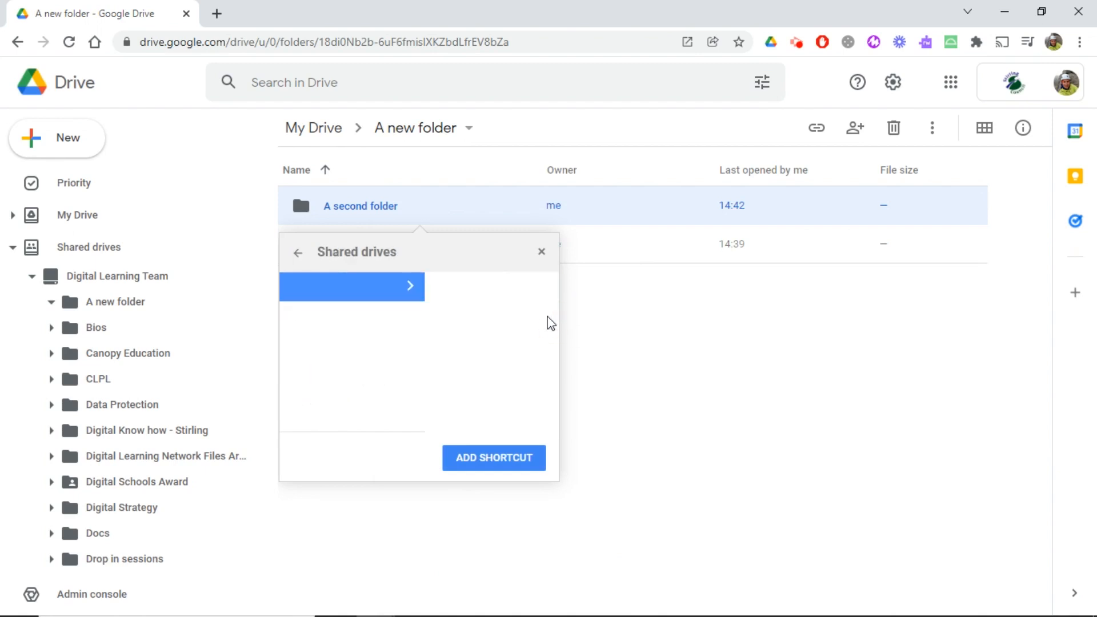
click(534, 285)
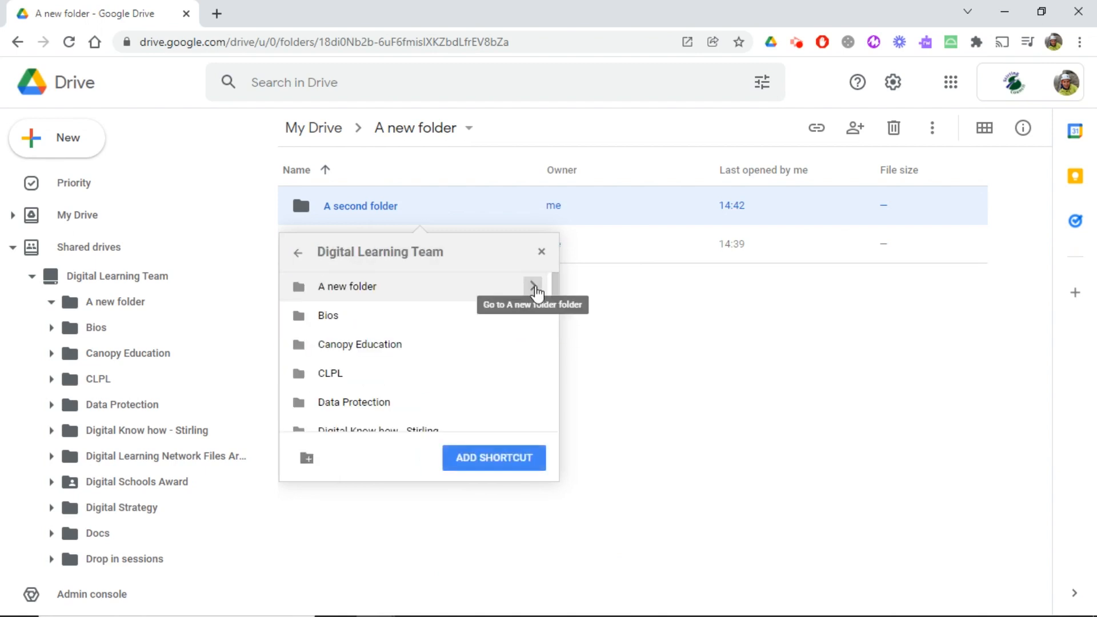
click(535, 288)
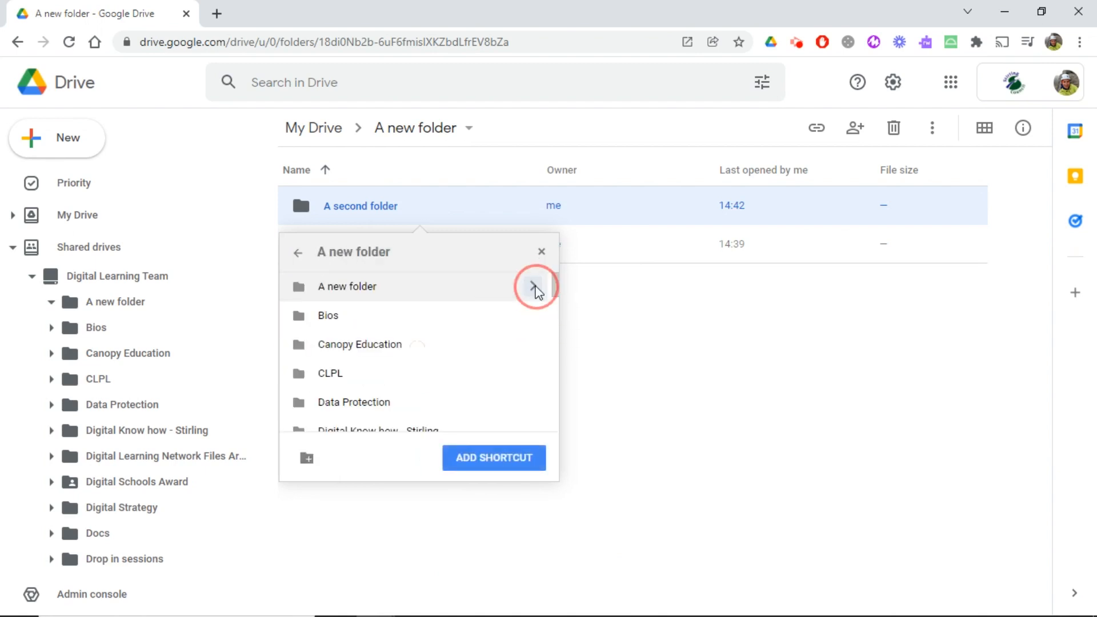
click(499, 460)
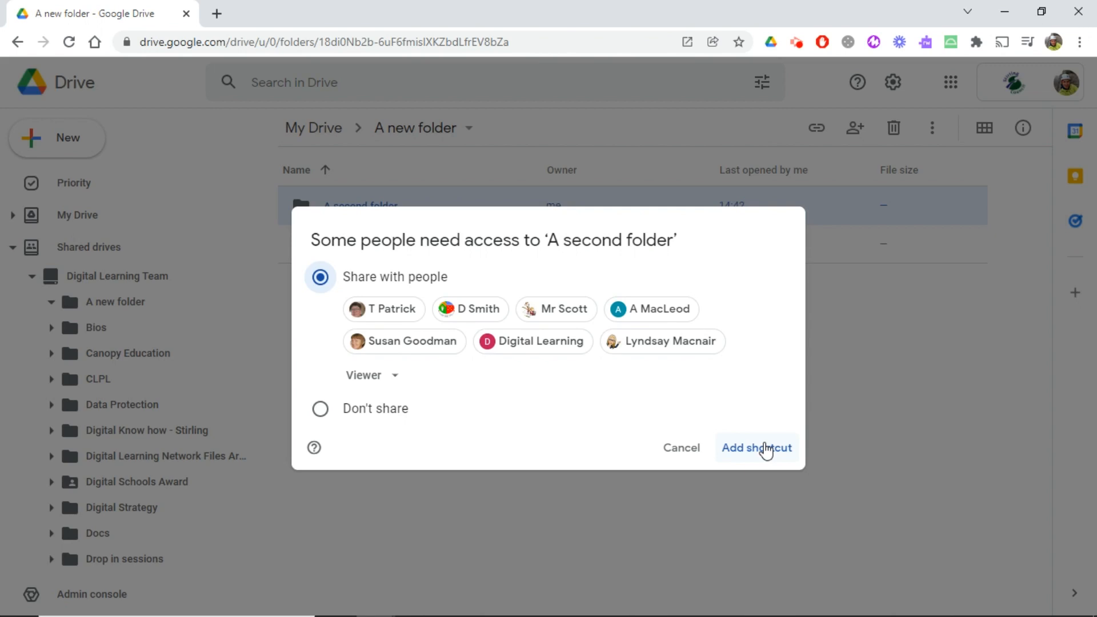
click(758, 457)
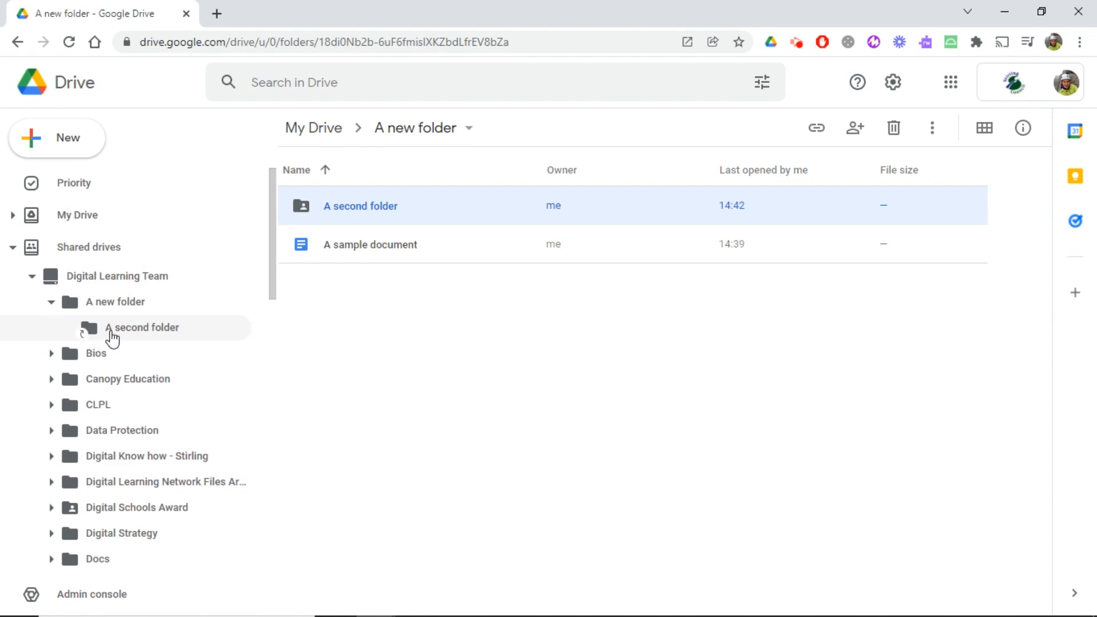
Step: Open the shared drive's "A new folder" and show the original location of the "A second folder" shortcut
click(116, 304)
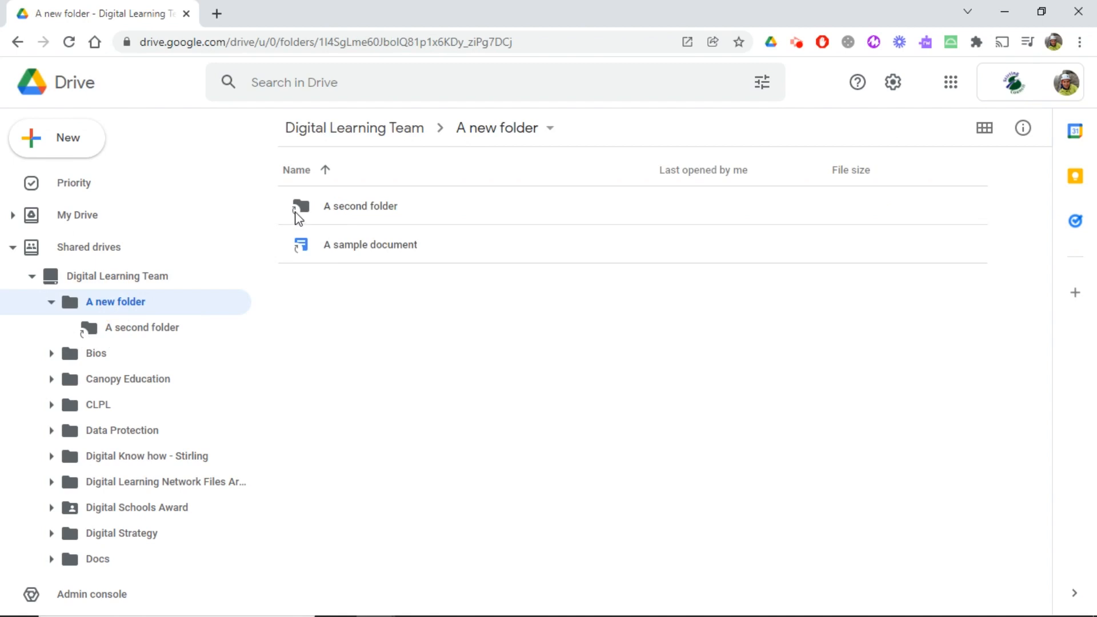
right_click(357, 206)
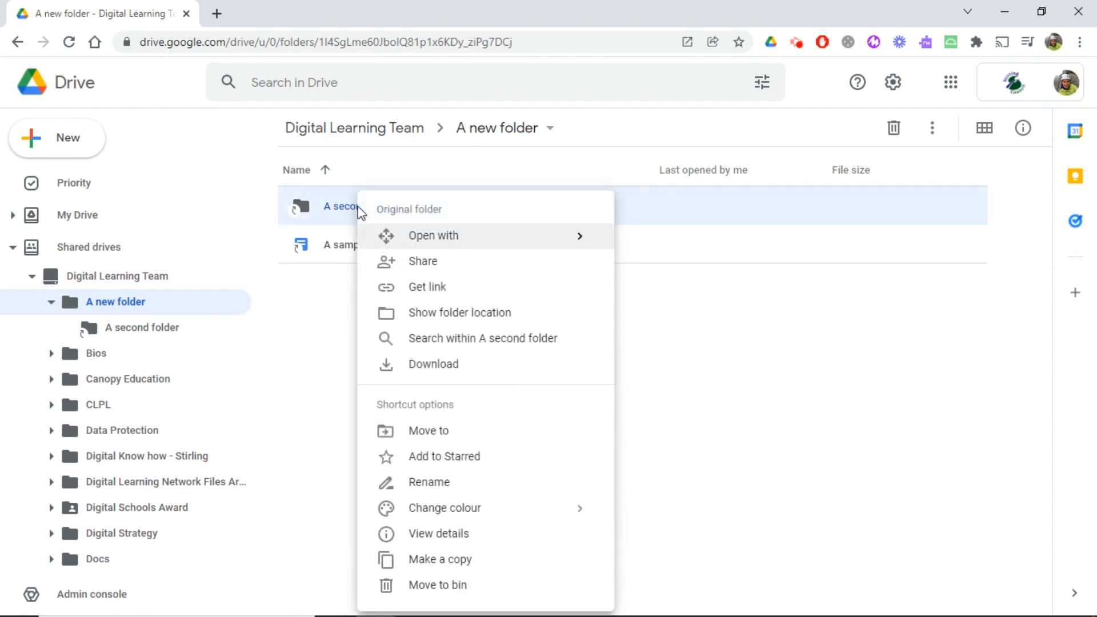
click(447, 321)
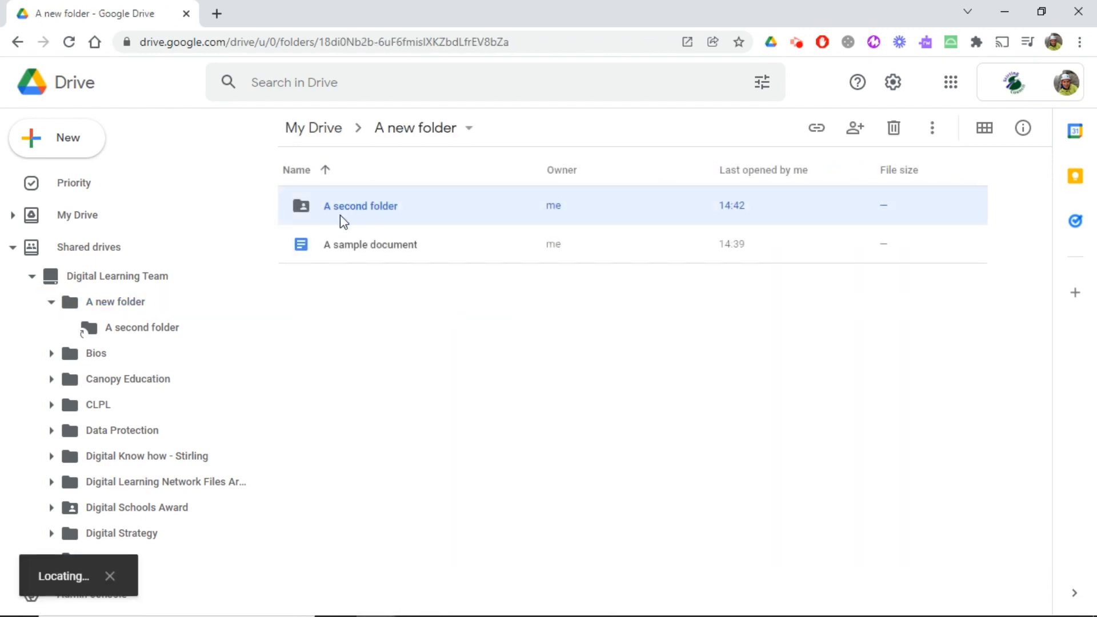